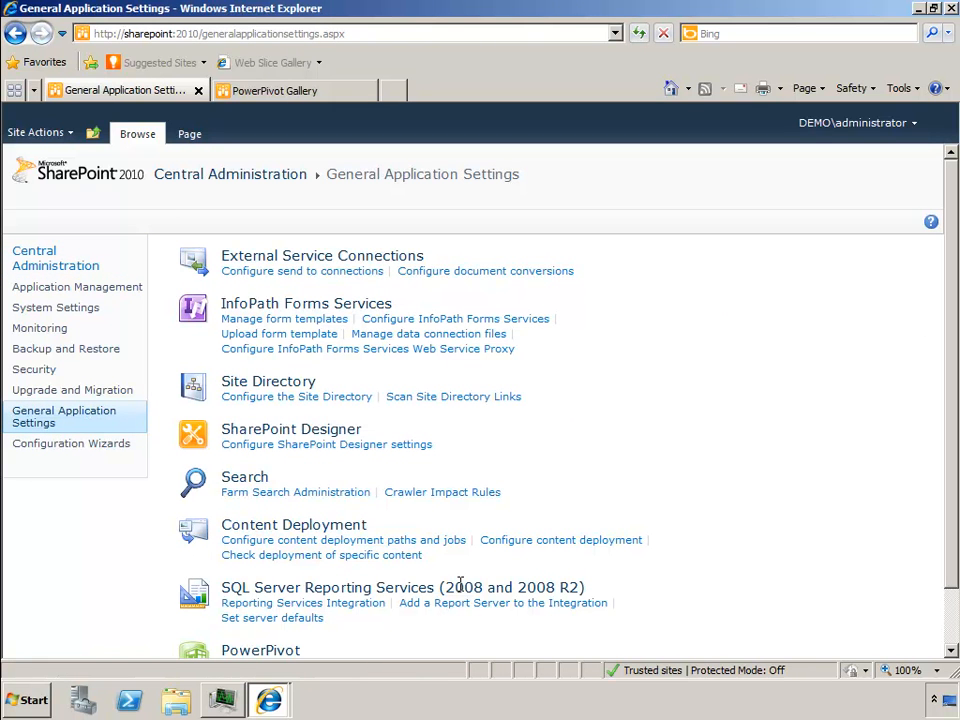
# Step: Create a new SQL Server Reporting Services service application from the service application management page and name it ReportingServices
pyautogui.moveTo(551, 586)
pyautogui.mouseDown()
pyautogui.moveTo(223, 587)
pyautogui.moveTo(227, 603)
pyautogui.moveTo(217, 586)
pyautogui.mouseUp()
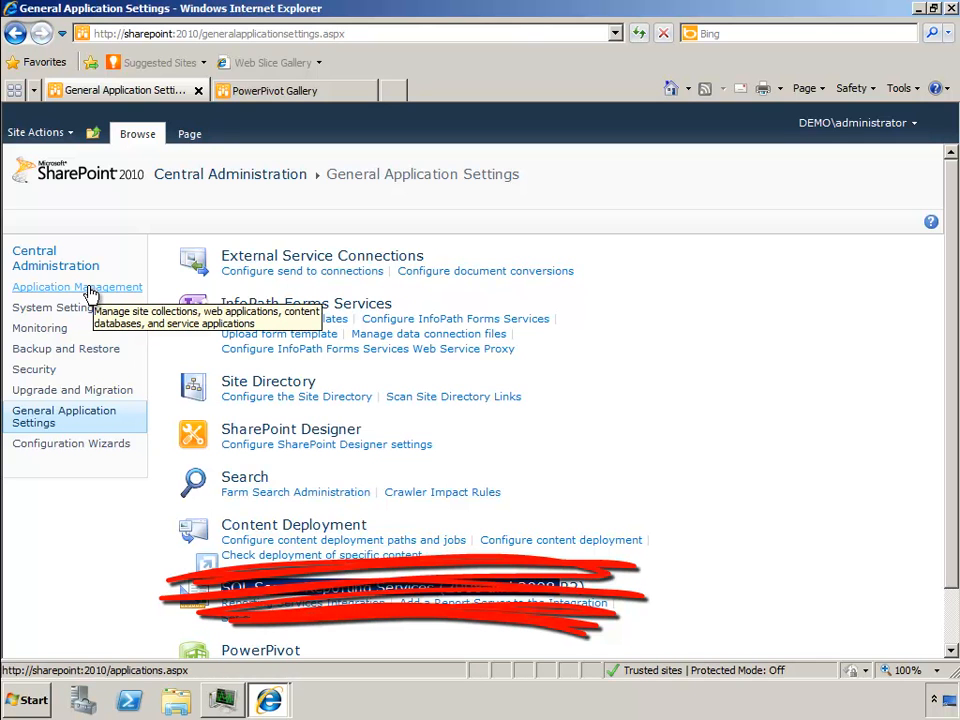
pyautogui.click(90, 292)
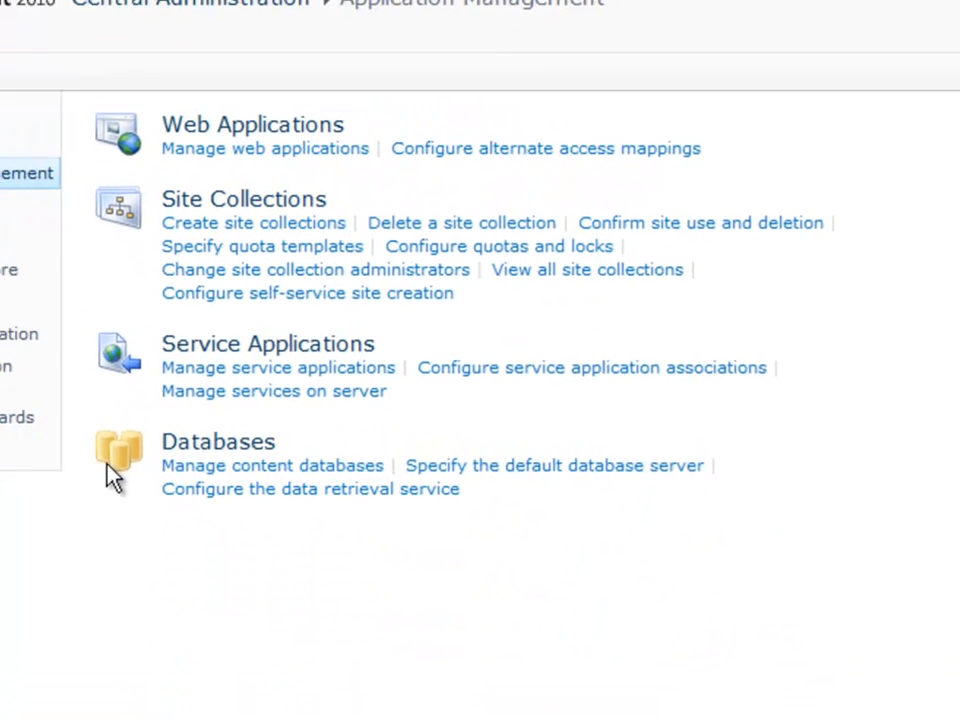
pyautogui.click(208, 370)
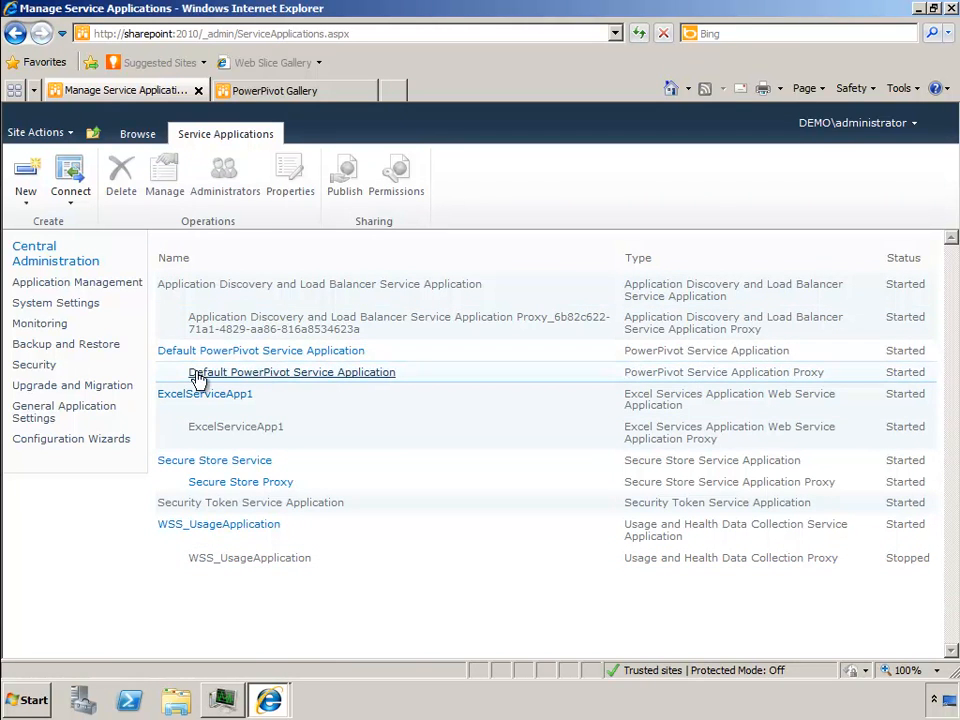
pyautogui.click(27, 206)
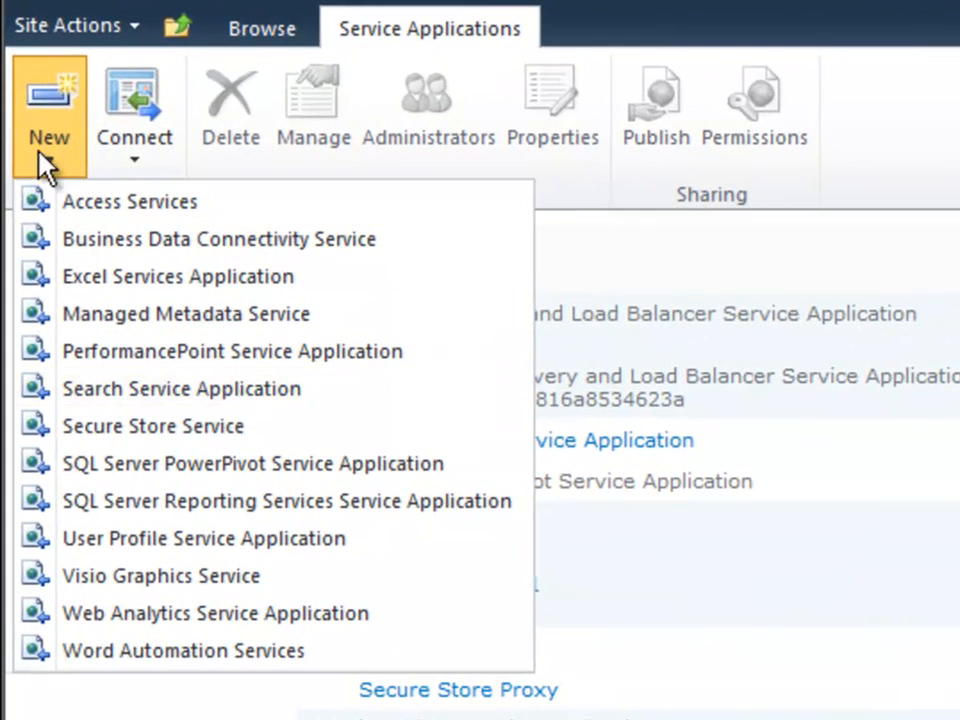
pyautogui.click(180, 510)
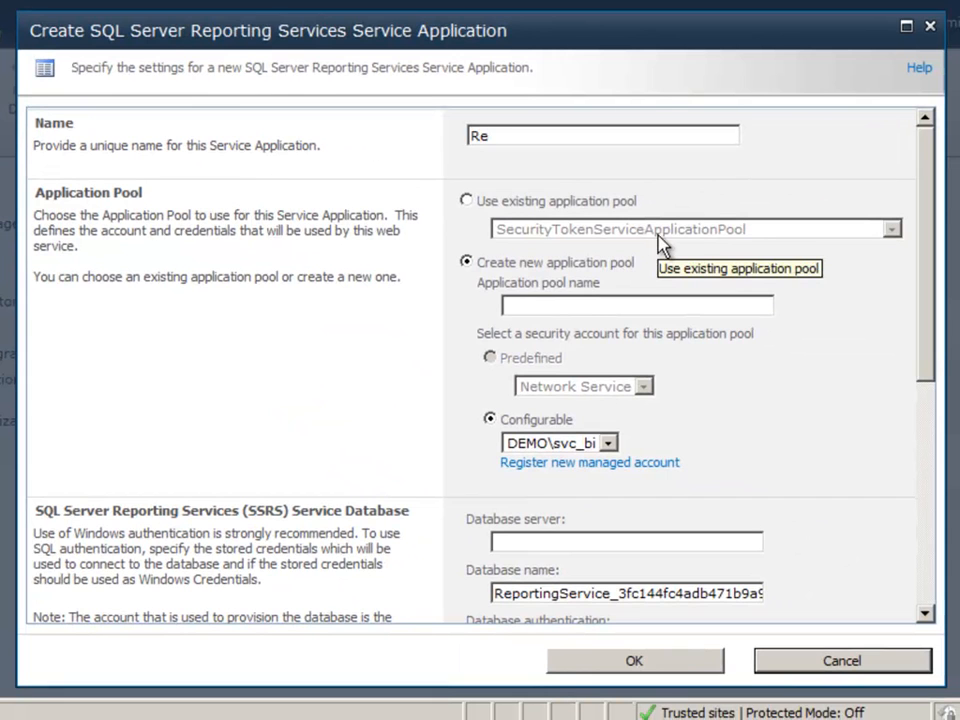
pyautogui.write('ReportingServices')
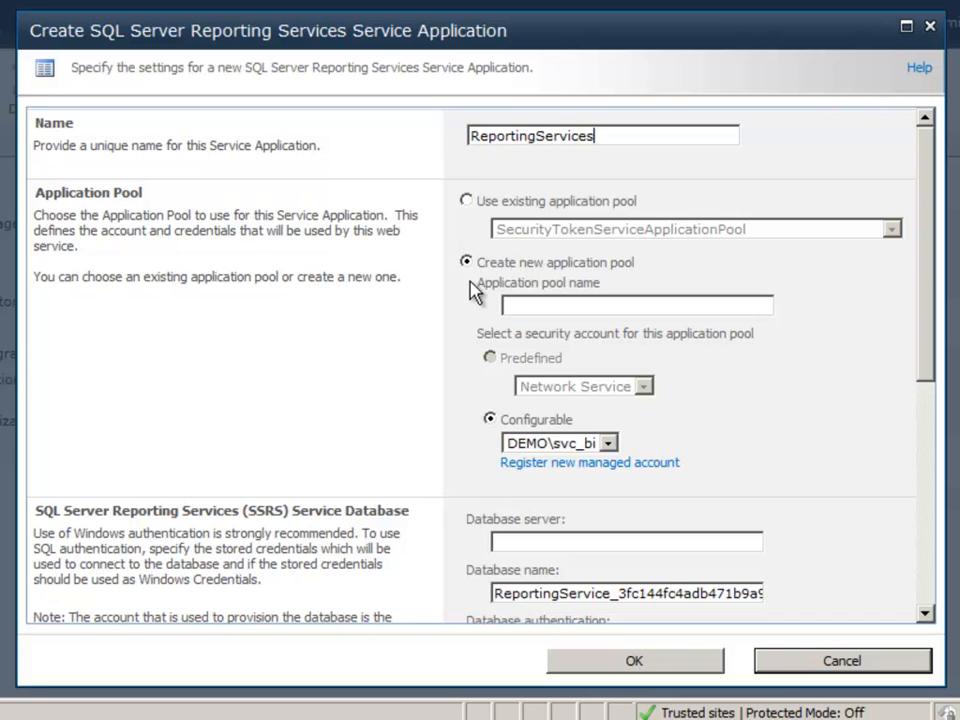
pyautogui.click(470, 201)
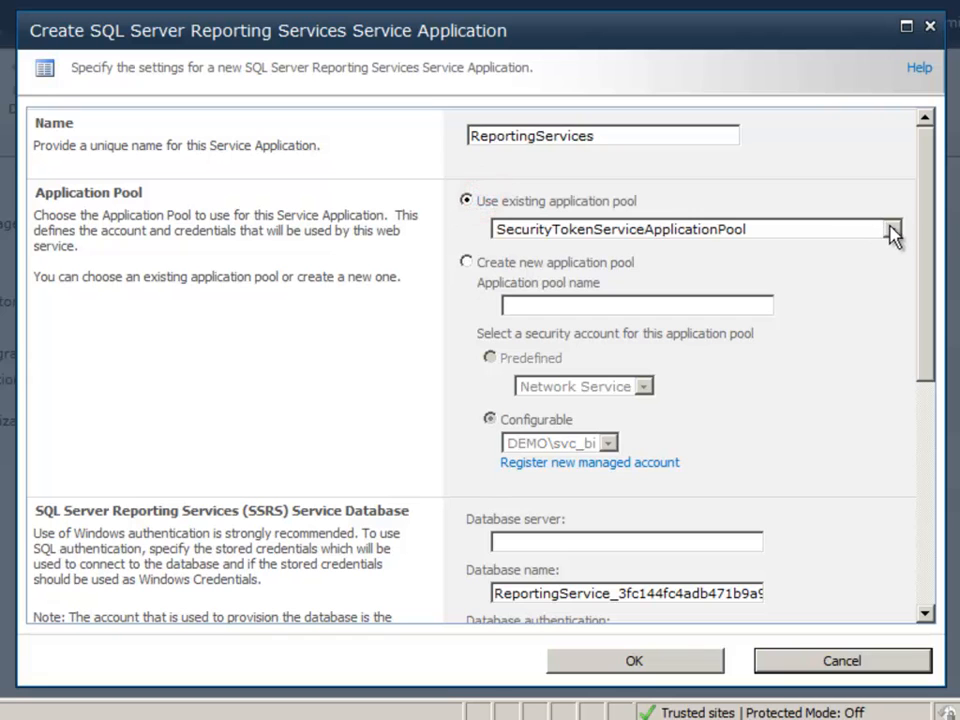
pyautogui.click(892, 231)
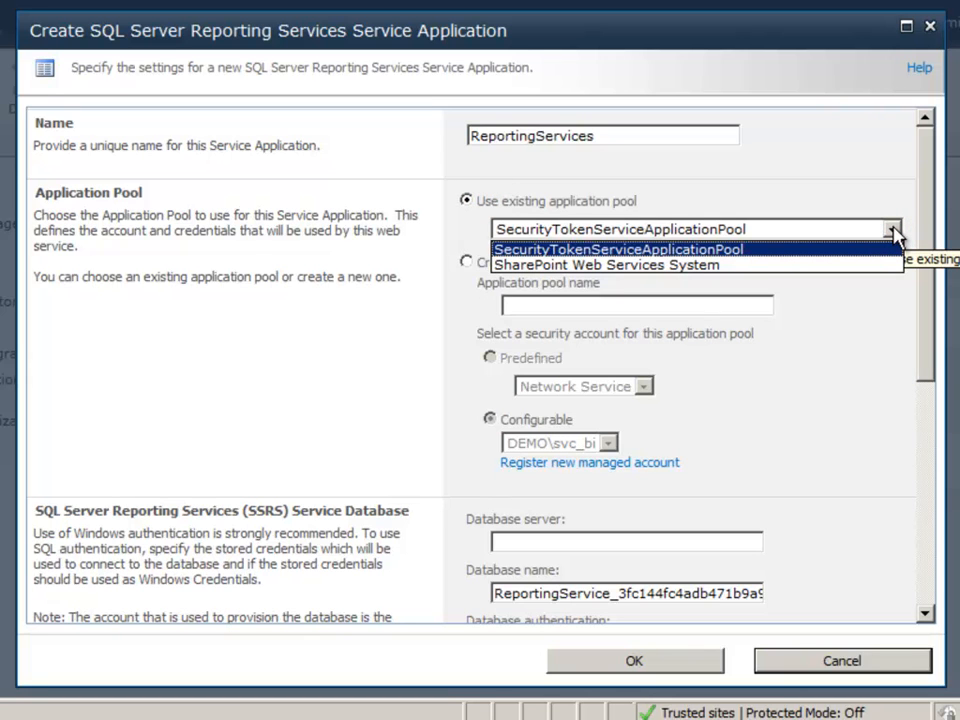
pyautogui.click(893, 233)
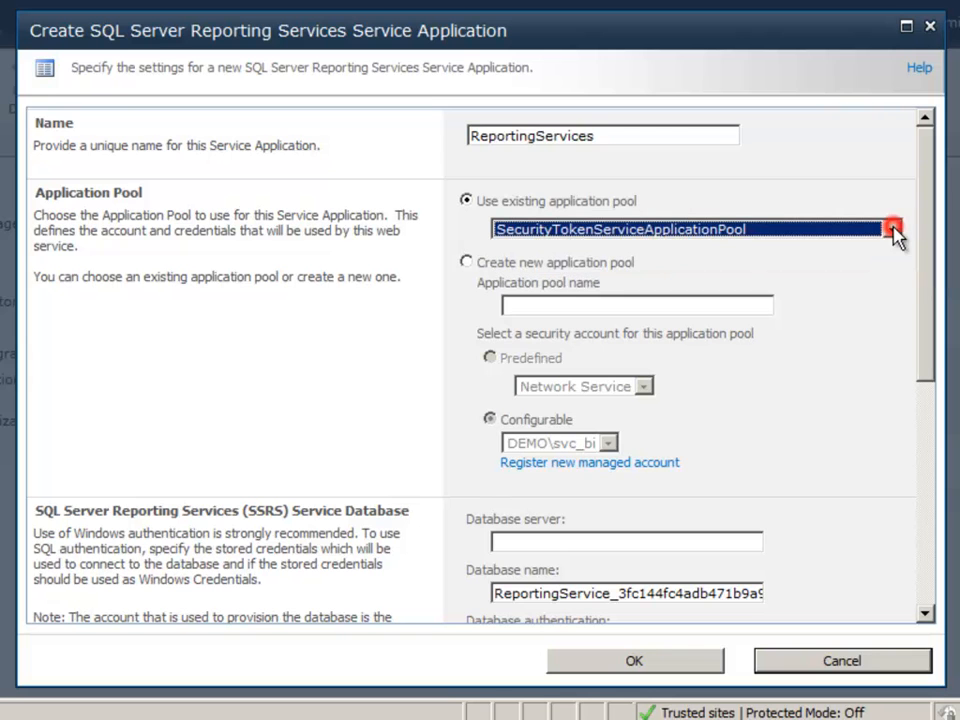
# Step: Choose a new application pool named BIPool, keeping the configurable security account DEMO\svc_bi
pyautogui.click(466, 262)
pyautogui.click(558, 305)
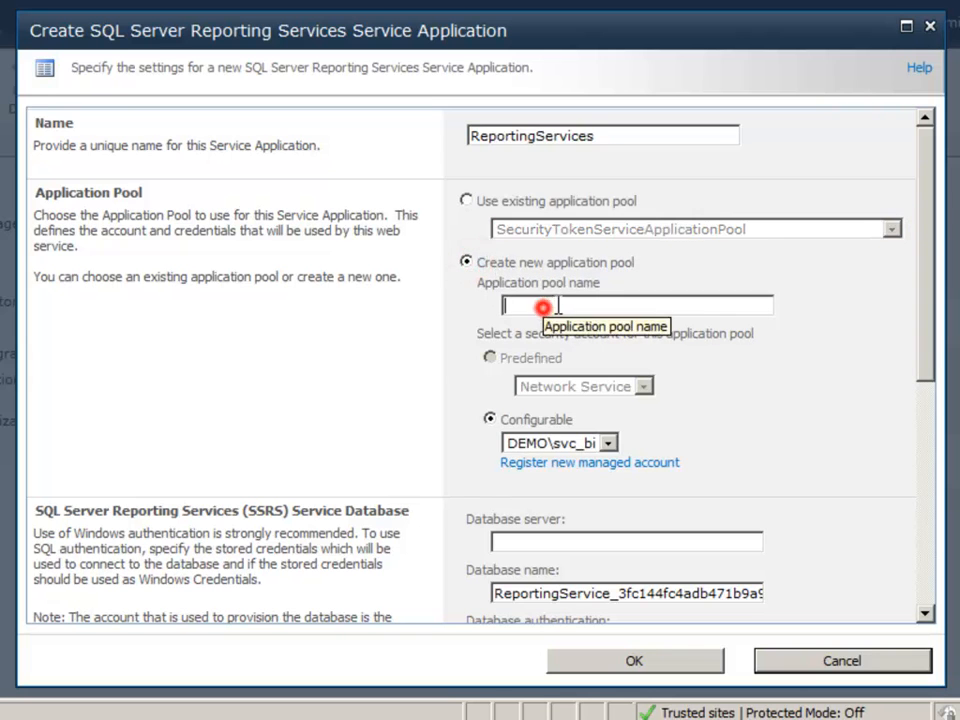
pyautogui.write('BIPool')
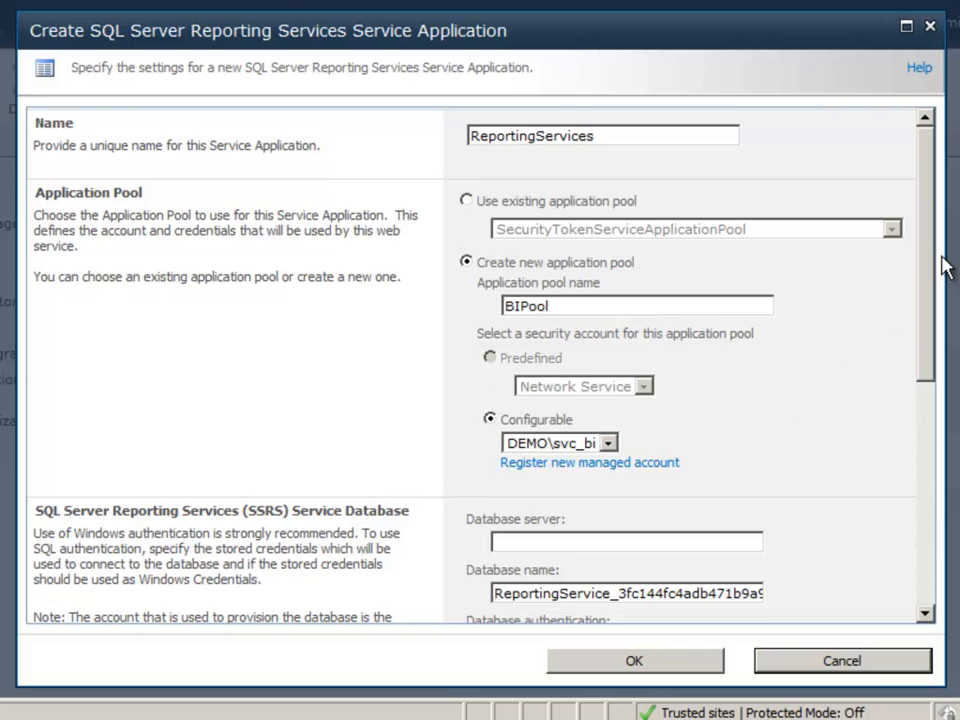
pyautogui.moveTo(930, 270); pyautogui.dragTo(898, 368)
pyautogui.scroll(2, 800, 350)
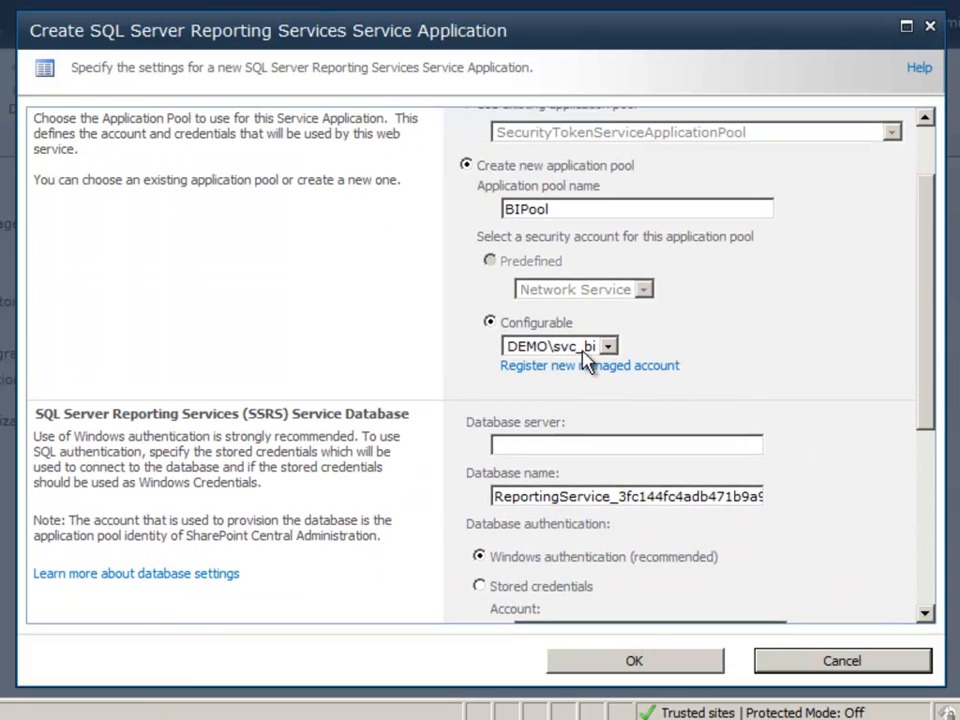
pyautogui.moveTo(930, 248); pyautogui.dragTo(677, 268)
pyautogui.click(608, 185)
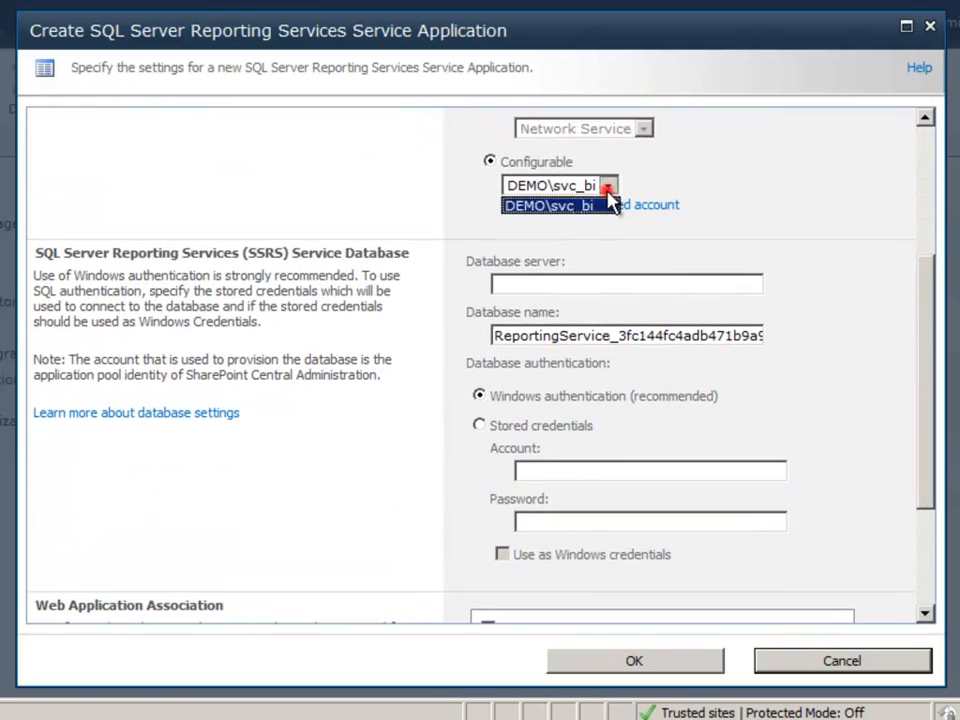
pyautogui.click(840, 186)
# Step: Set the service database server to sharepoint\powerpivot and the database name to ReportingServiceServiceApp
pyautogui.moveTo(921, 326); pyautogui.dragTo(917, 377)
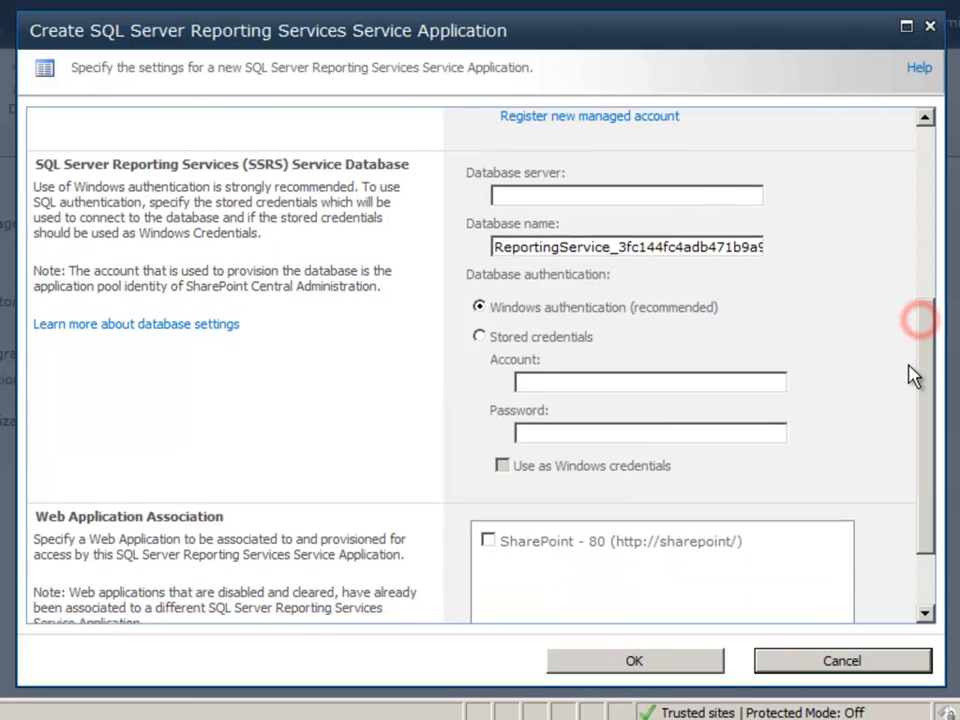
pyautogui.click(632, 191)
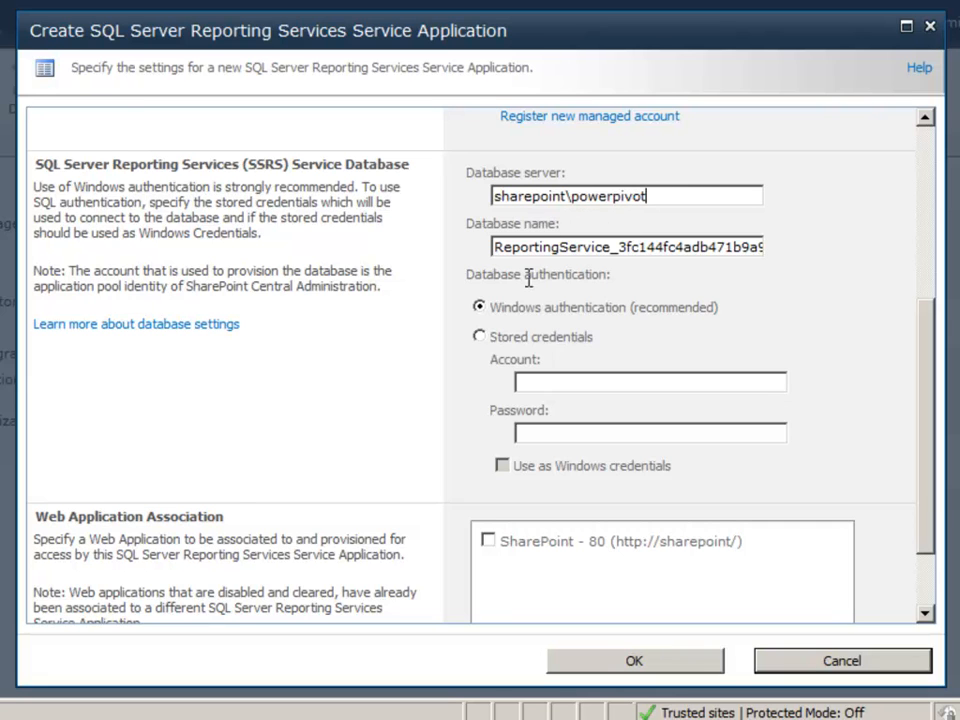
pyautogui.click(540, 244)
pyautogui.moveTo(614, 244); pyautogui.dragTo(919, 246)
pyautogui.press('Delete')
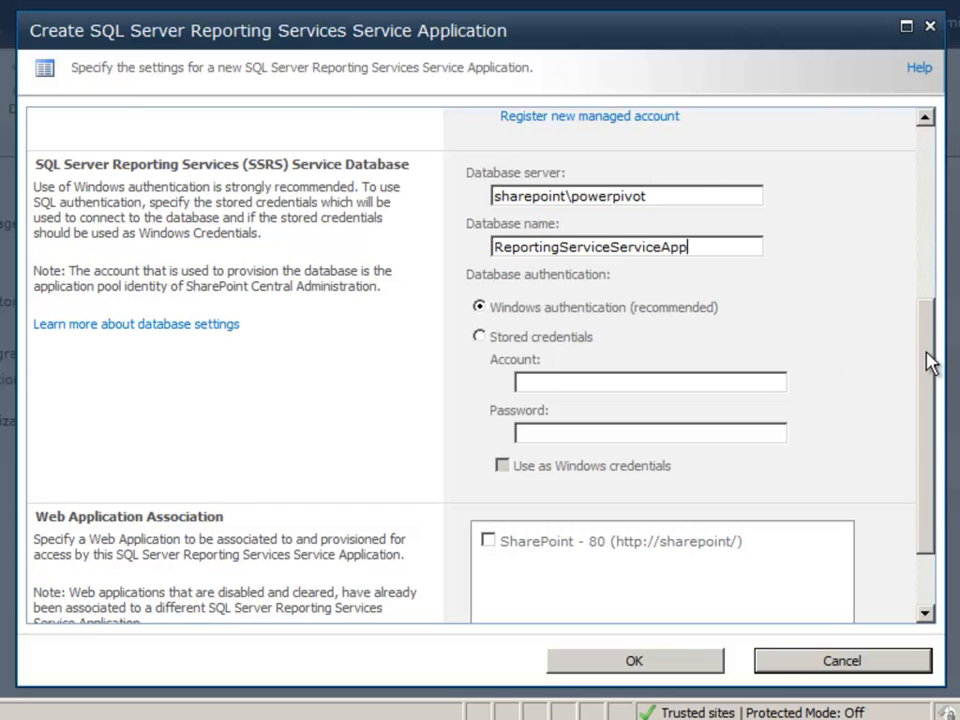
# Step: Associate the SharePoint - 80 web application with the service application and submit the settings to create it
pyautogui.moveTo(928, 360); pyautogui.dragTo(917, 407)
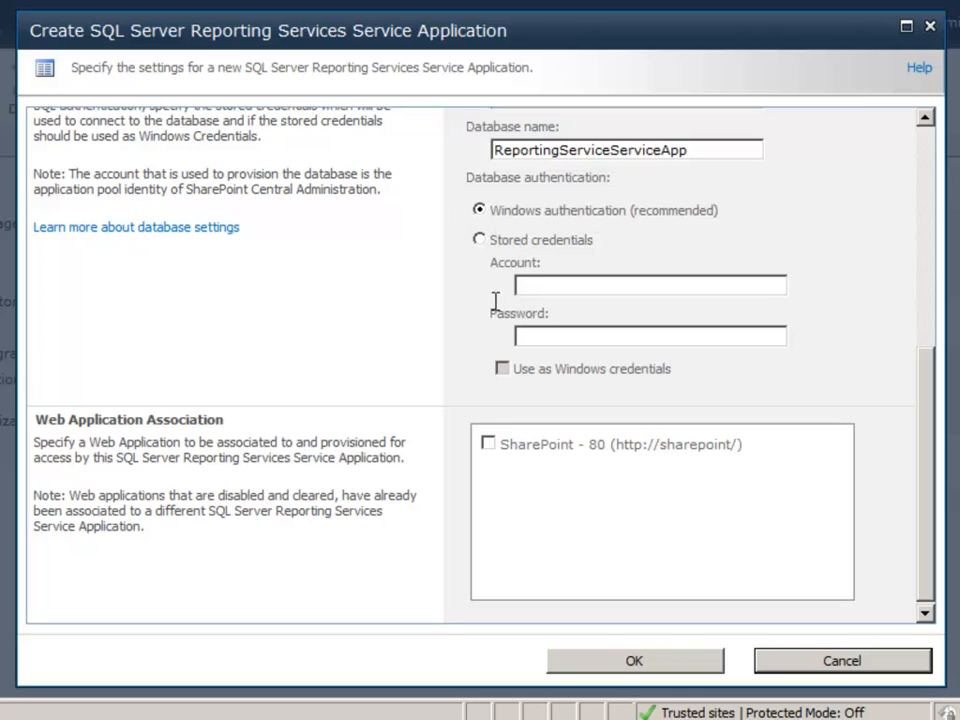
pyautogui.click(488, 445)
pyautogui.click(622, 665)
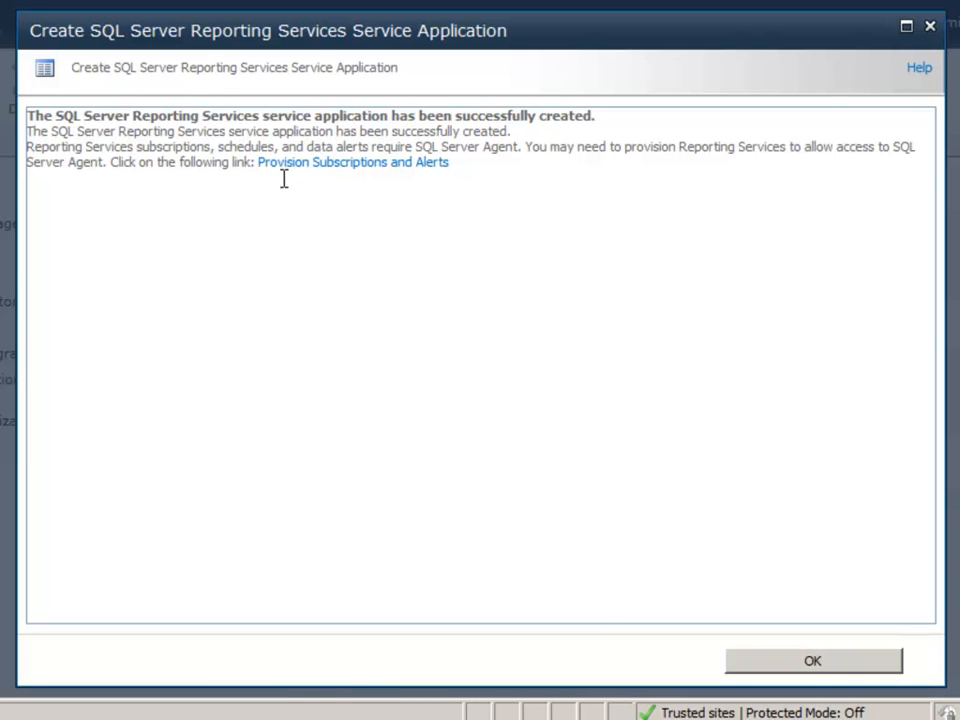
# Step: Open the Provision Subscriptions and Alerts page for the new service application and maximize its window
pyautogui.click(361, 165)
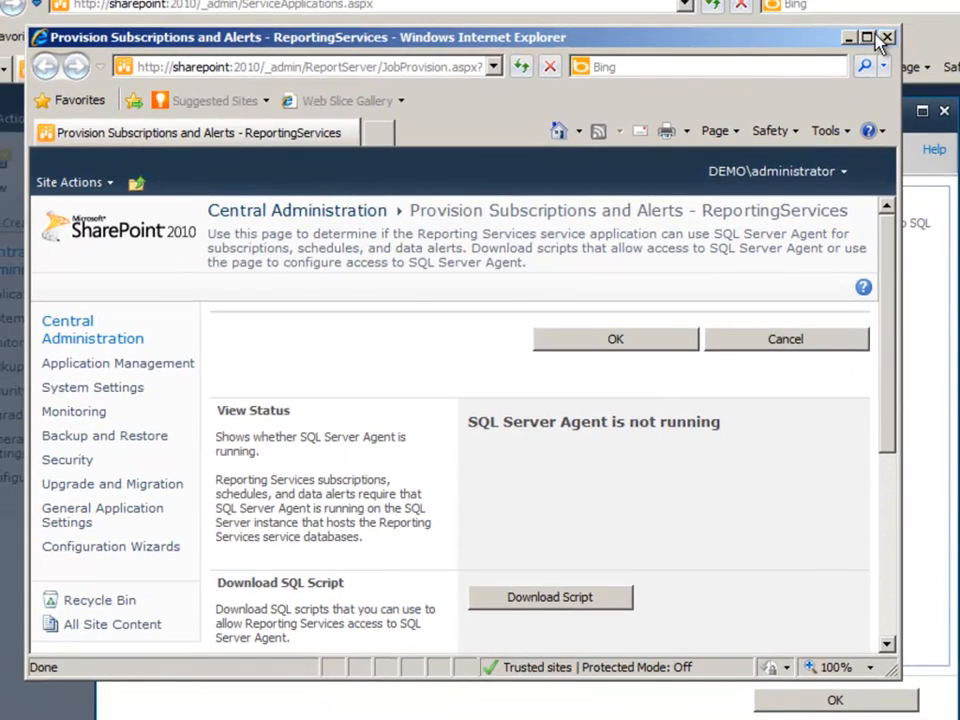
pyautogui.click(868, 37)
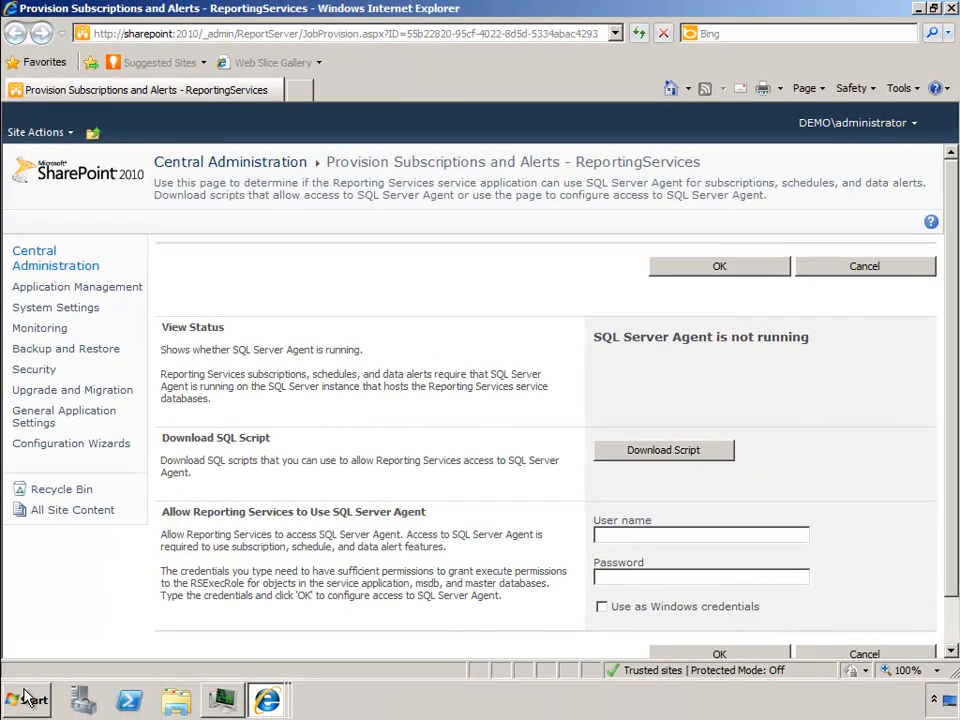
# Step: Launch SQL Server Management Studio 2012 and connect to the SHAREPOINT\POWERPIVOT database engine with Windows Authentication
pyautogui.click(27, 697)
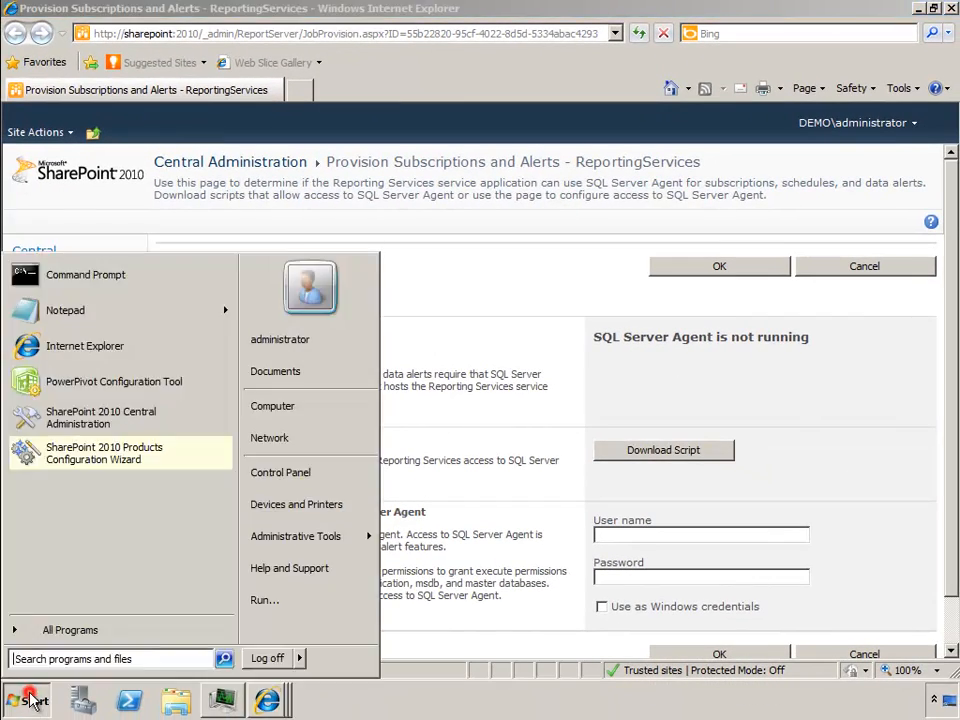
pyautogui.click(57, 640)
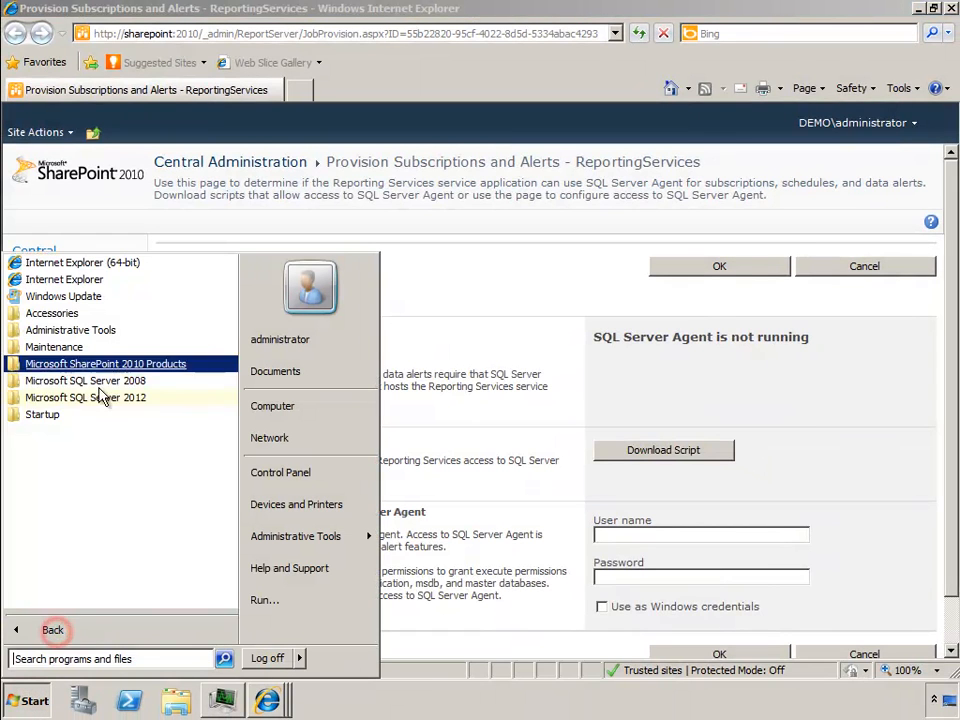
pyautogui.click(90, 394)
pyautogui.click(102, 464)
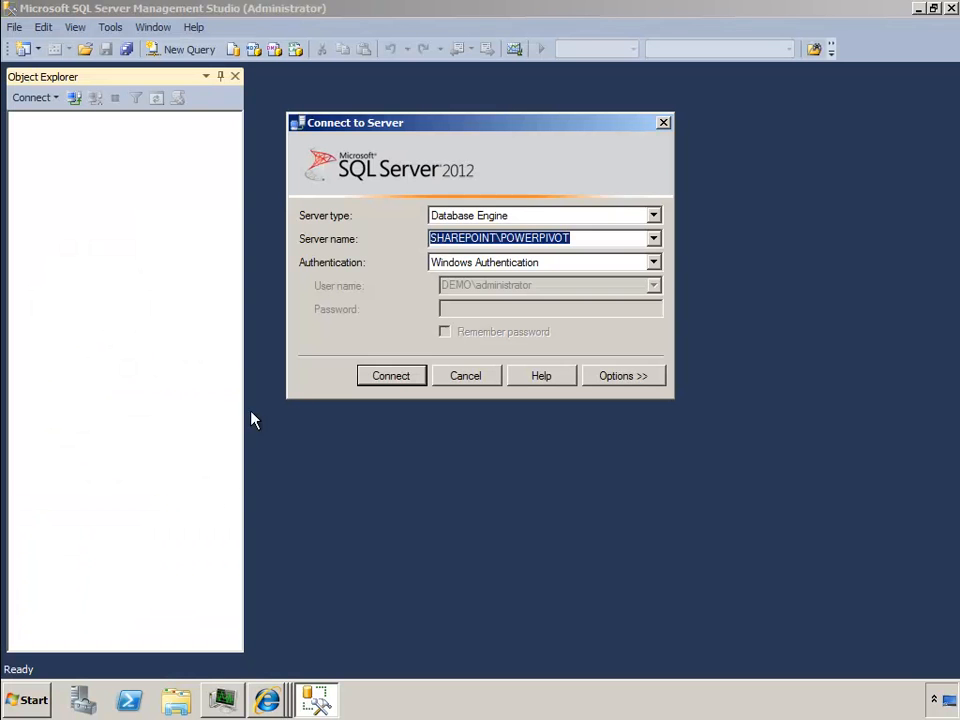
pyautogui.click(390, 383)
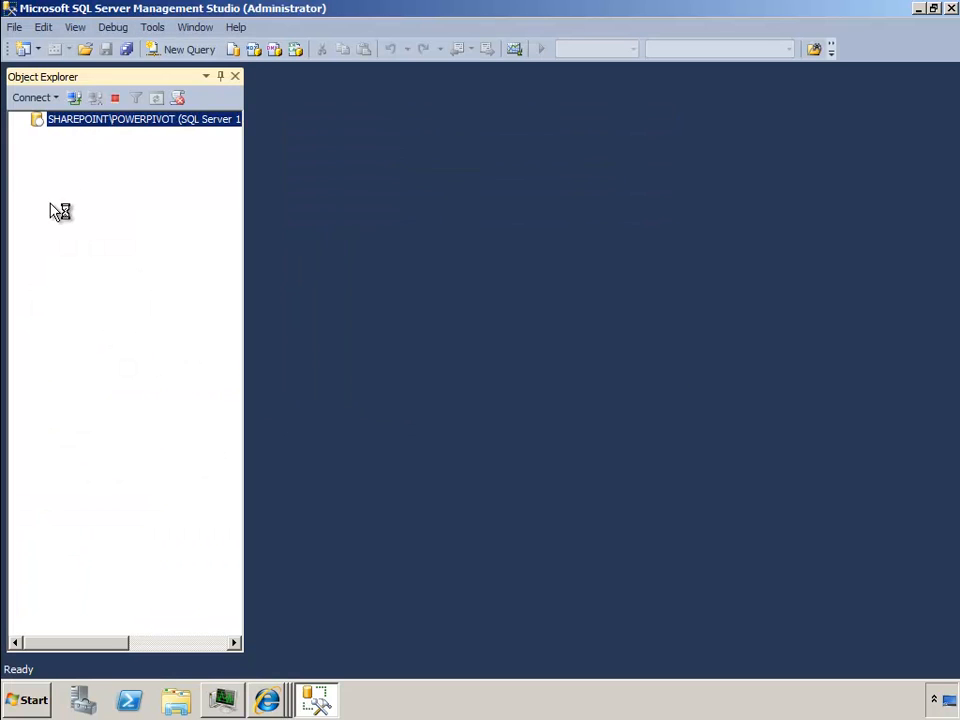
# Step: Start the SQL Server Agent service of the SHAREPOINT\POWERPIVOT instance and confirm the action
pyautogui.click(107, 241)
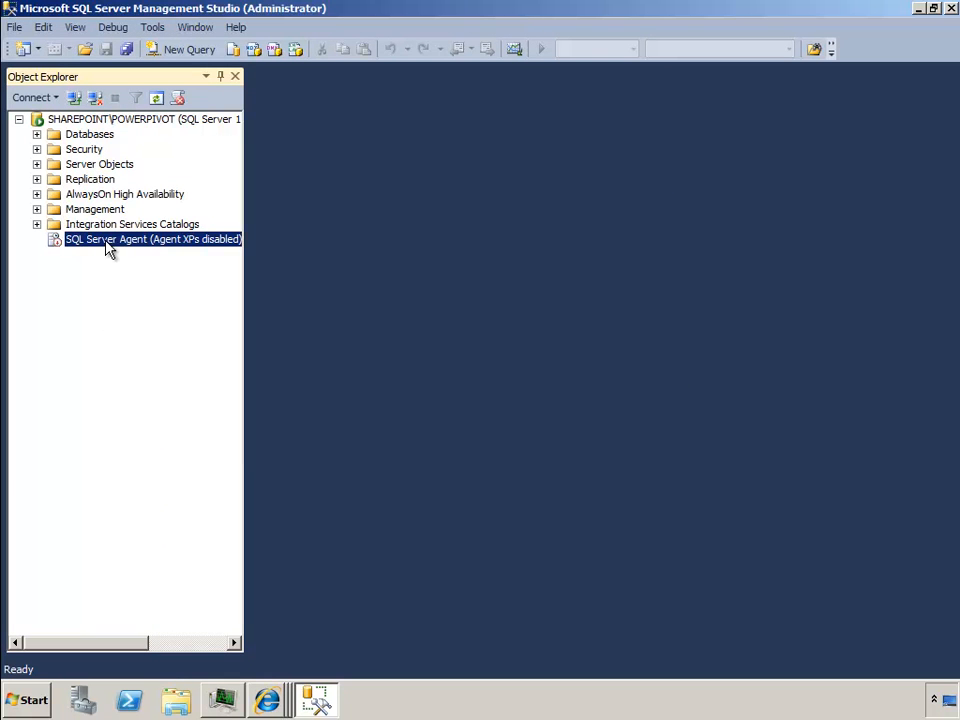
pyautogui.rightClick(107, 249)
pyautogui.click(148, 306)
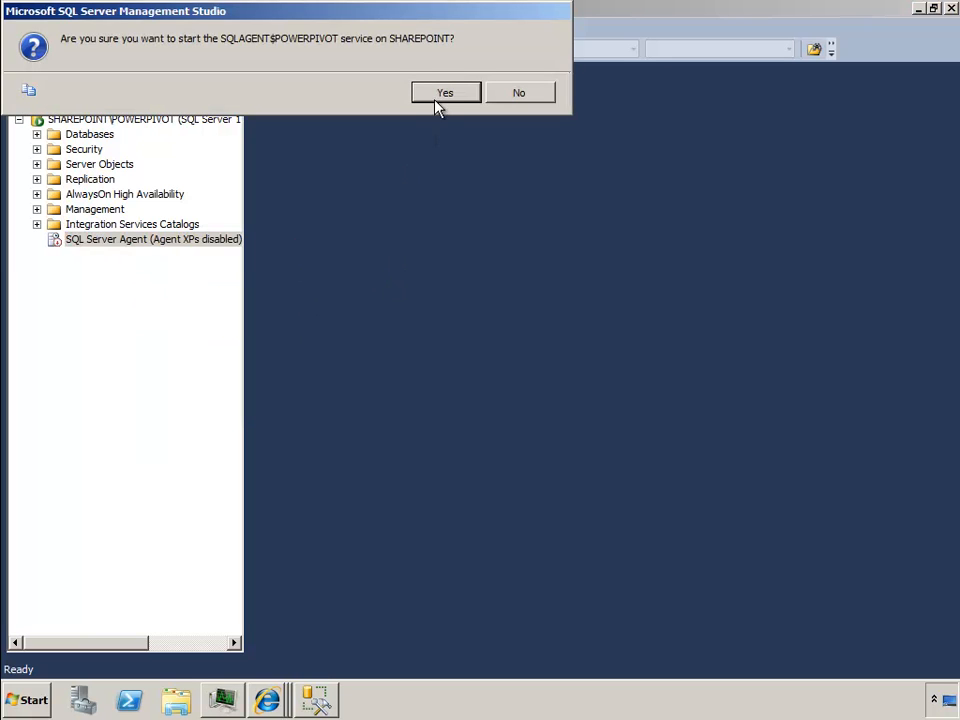
pyautogui.click(437, 90)
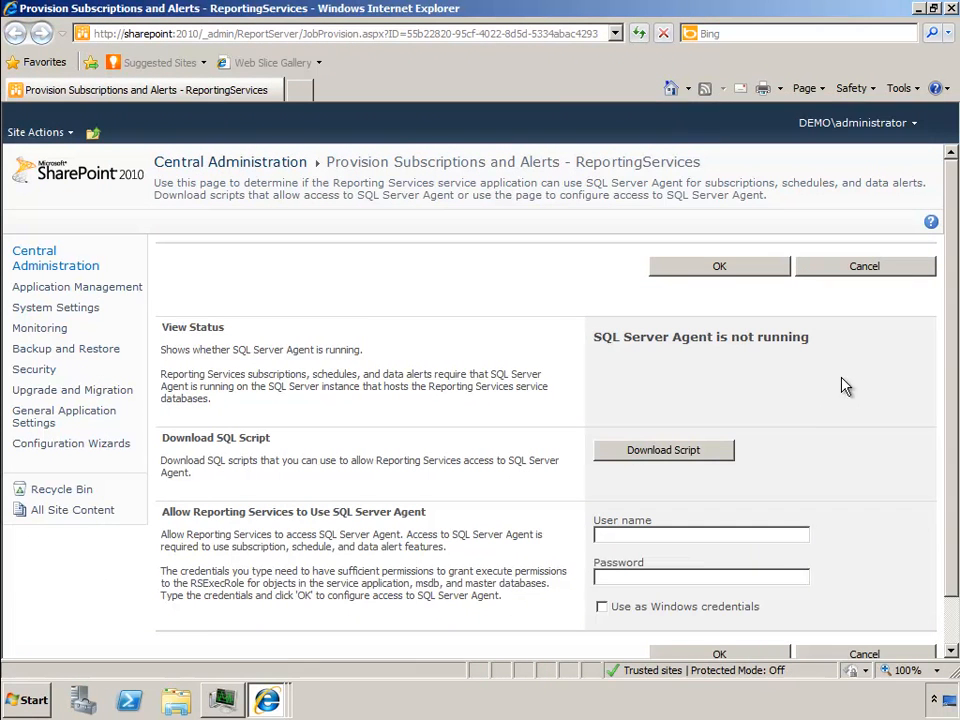
# Step: Back in Internet Explorer, refresh the provisioning page and submit the administrator user name and account password as Windows credentials for SQL Server Agent access
pyautogui.click(640, 33)
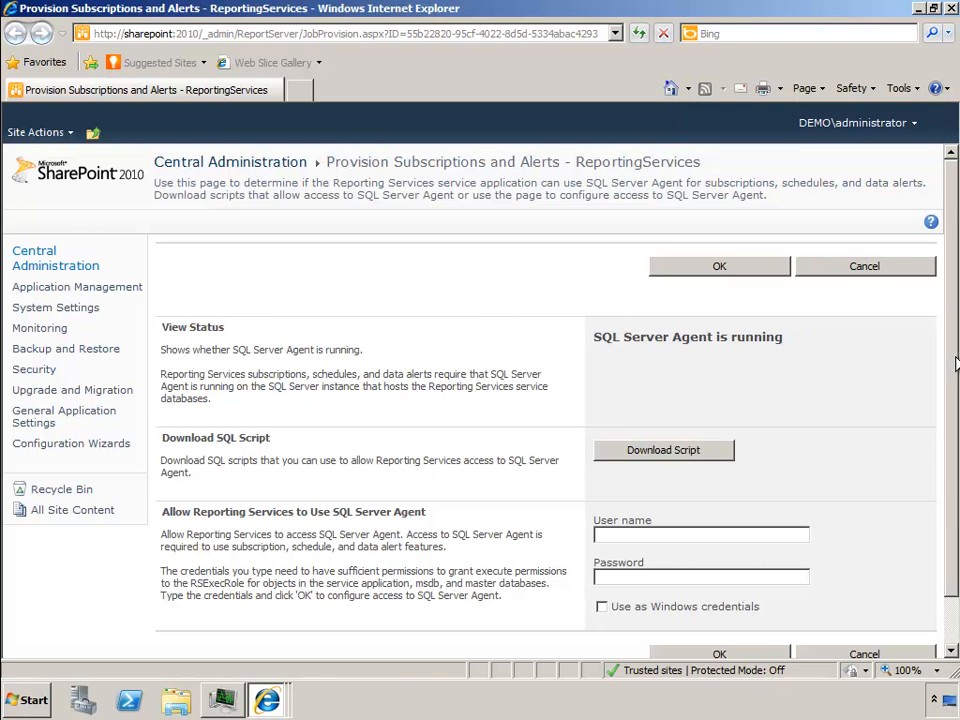
pyautogui.moveTo(955, 365); pyautogui.dragTo(947, 471)
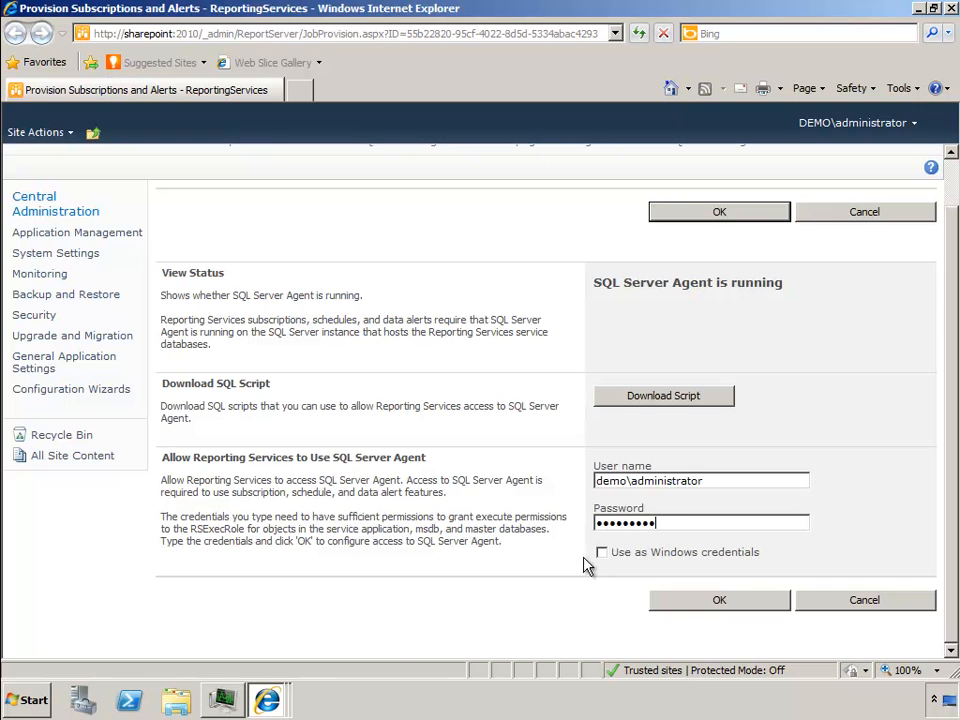
pyautogui.click(601, 552)
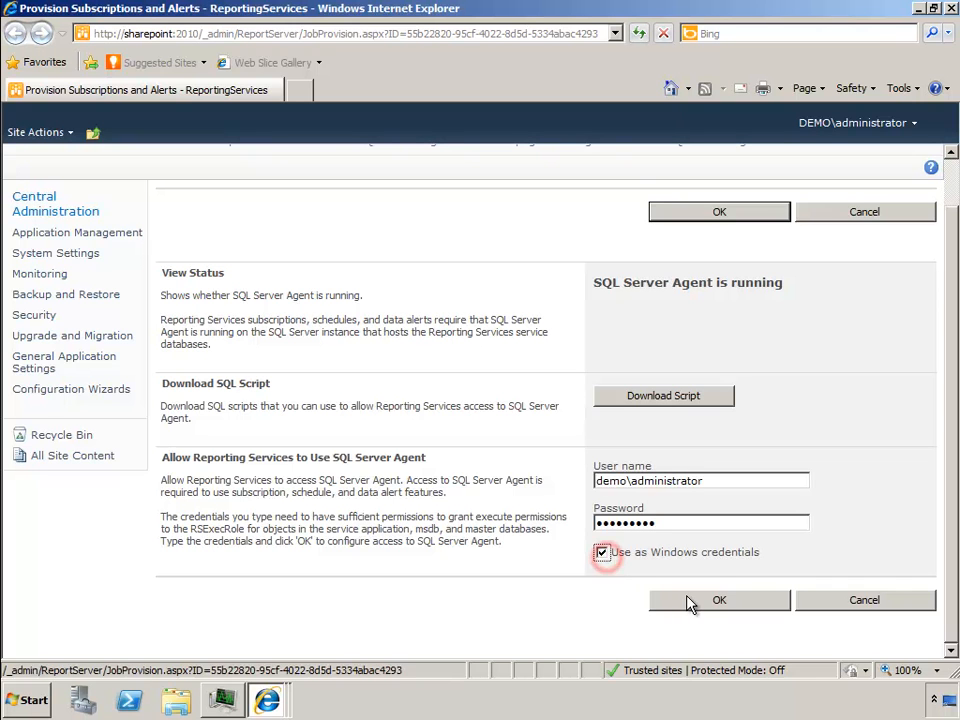
pyautogui.click(686, 598)
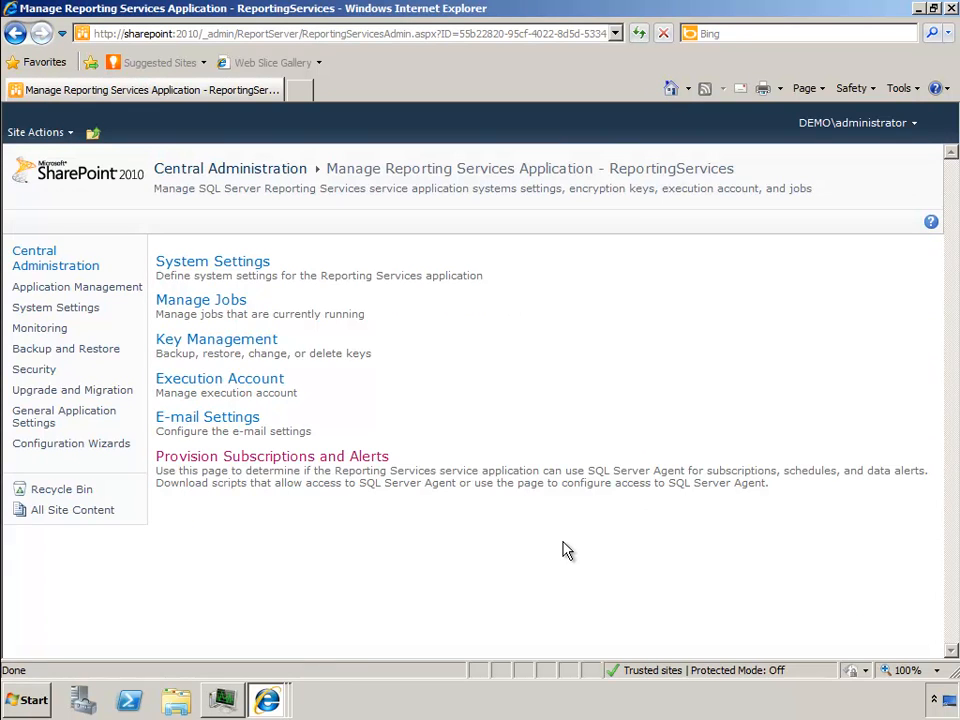
# Step: Check the status of the SQL Server Reporting Services Service in the list of services on the server
pyautogui.click(128, 287)
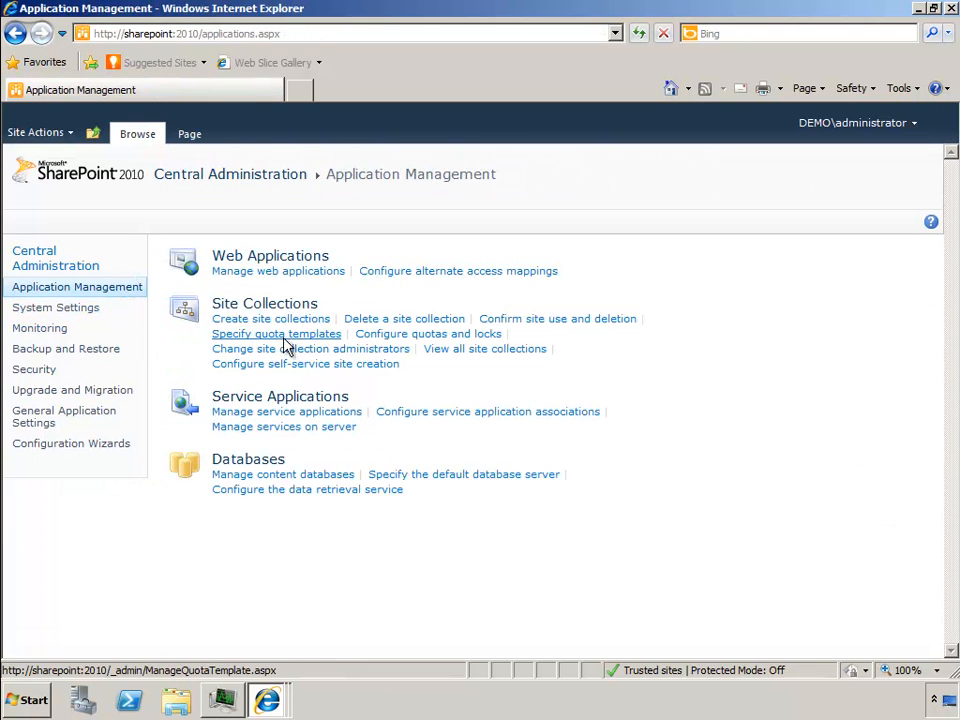
pyautogui.click(281, 428)
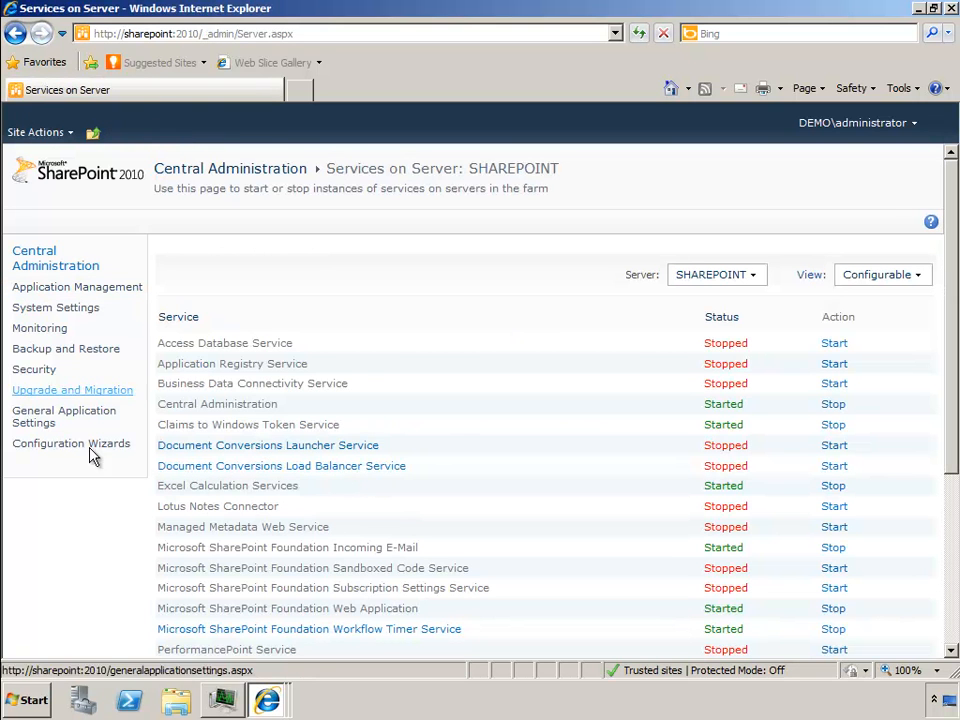
pyautogui.moveTo(945, 377); pyautogui.dragTo(955, 557)
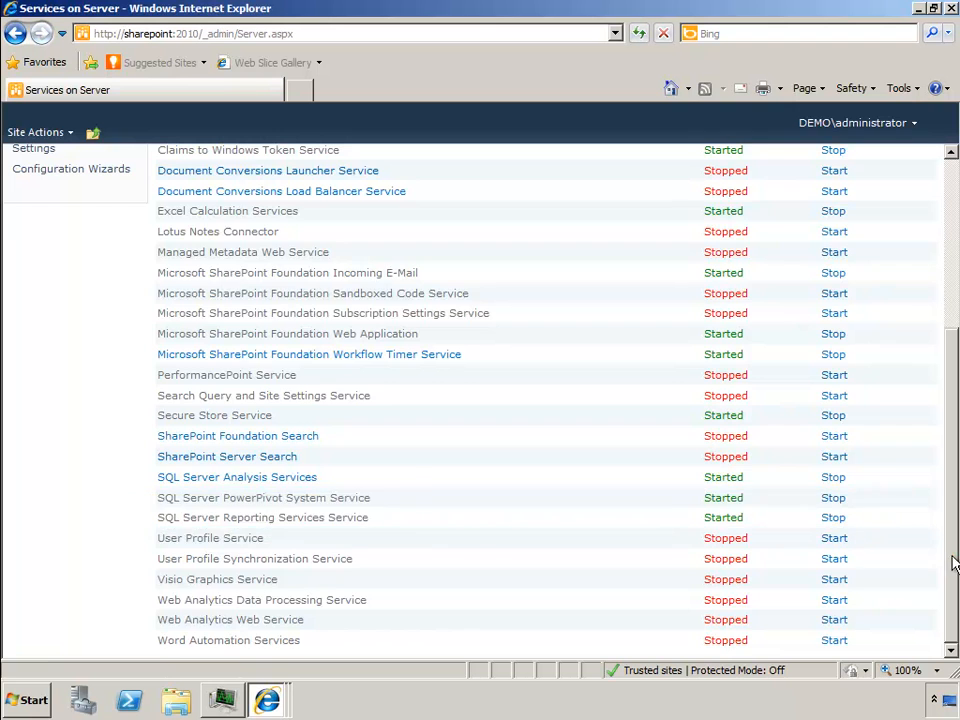
pyautogui.moveTo(951, 556); pyautogui.dragTo(785, 350)
# Step: Open the execution account settings of the ReportingServices service application from the service applications list
pyautogui.click(71, 286)
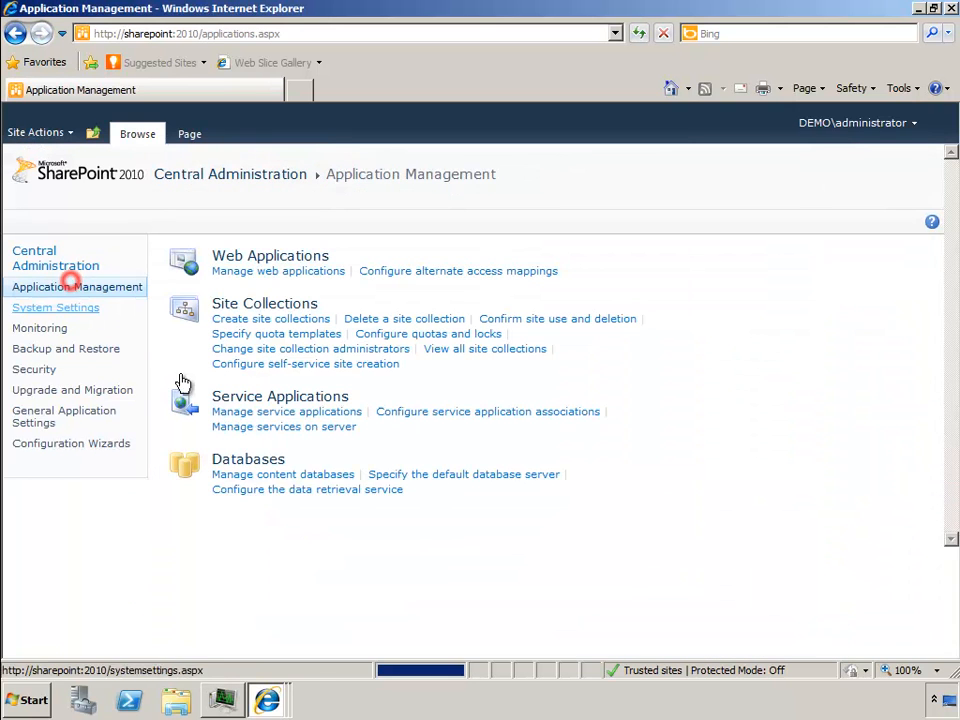
pyautogui.click(287, 414)
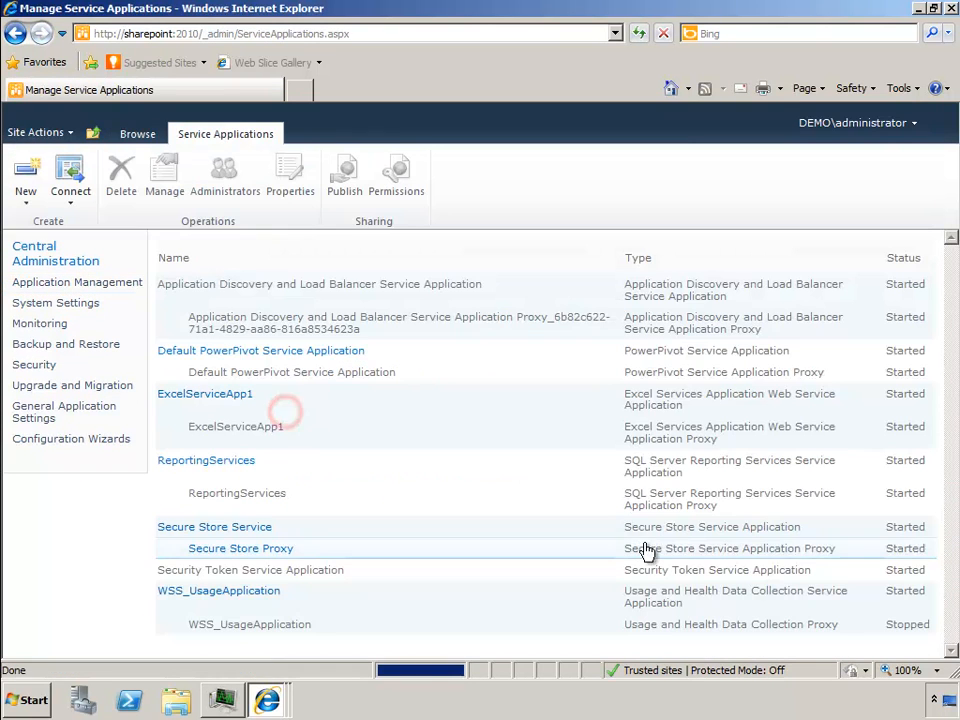
pyautogui.click(207, 463)
pyautogui.click(174, 383)
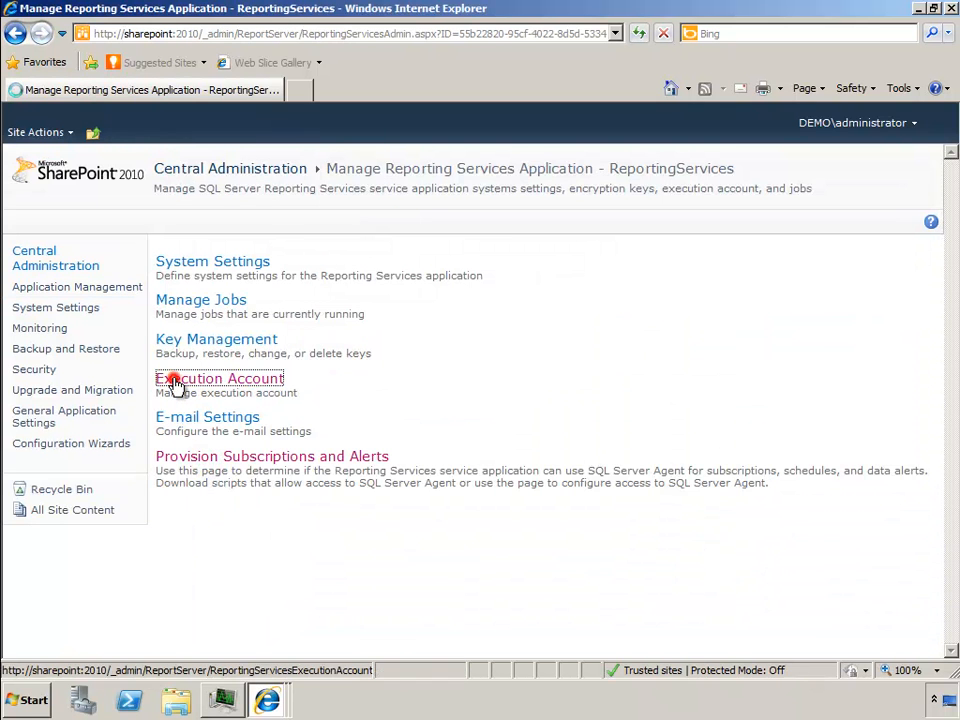
# Step: Specify demo\svc_bi as the execution account with its password entered and confirmed, save it, and return to the Central Administration home page
pyautogui.click(615, 343)
pyautogui.click(666, 379)
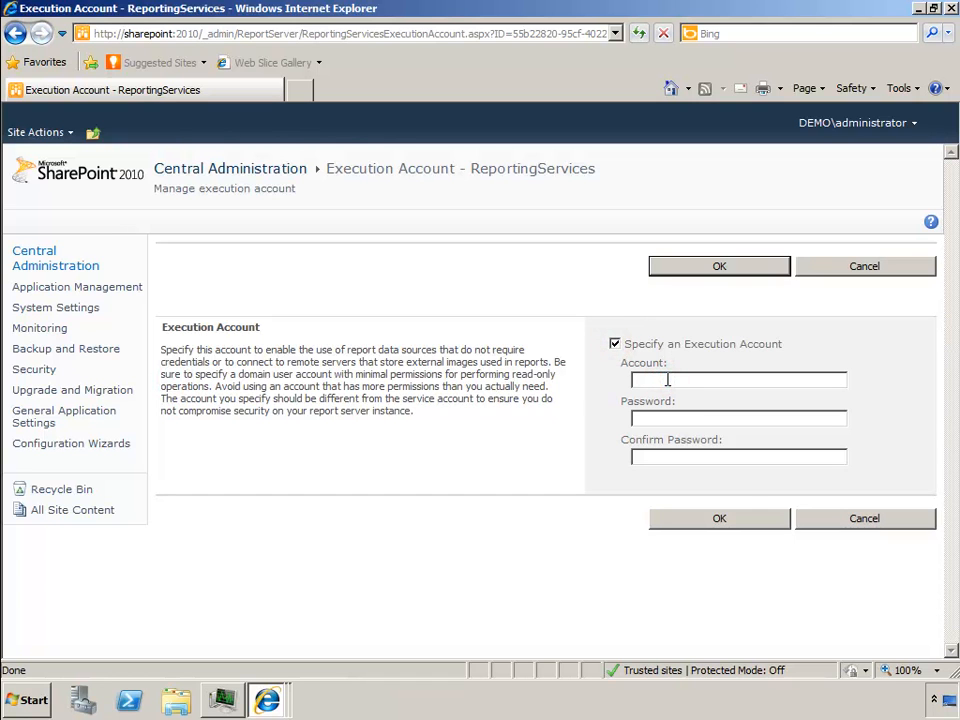
pyautogui.write('demo\\svc_bi')
pyautogui.press('Tab')
pyautogui.write('•••••••••')
pyautogui.press('Tab')
pyautogui.write('•••••••••')
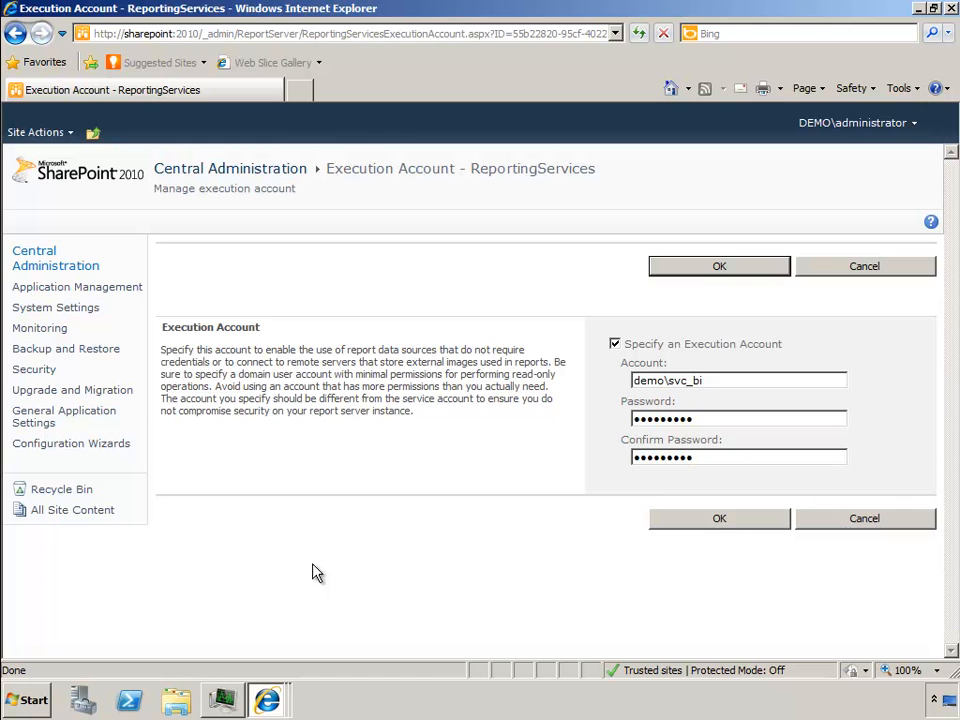
pyautogui.click(724, 521)
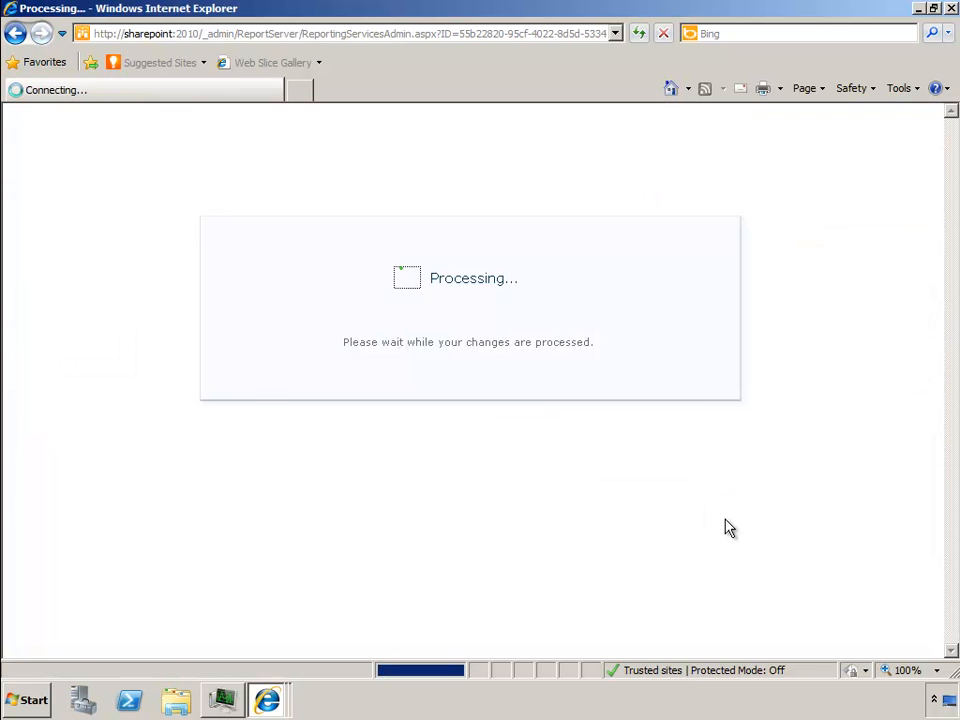
pyautogui.click(29, 270)
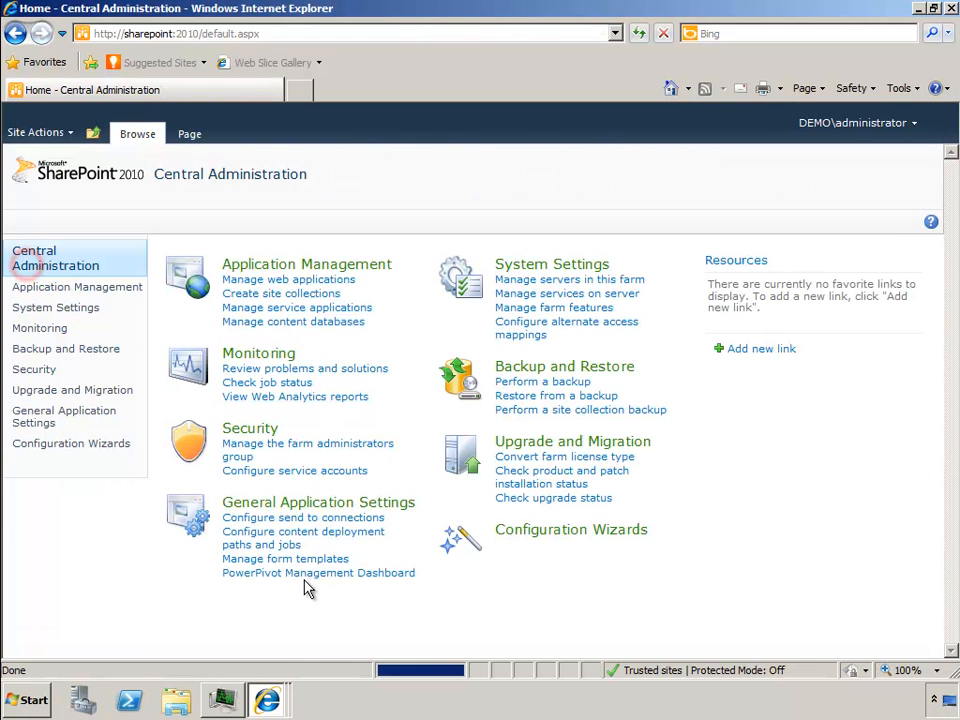